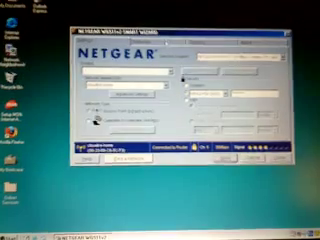
Step: Review the nearby wireless networks list in the Netgear Smart Wizard, then return to Settings
left_click(172, 42)
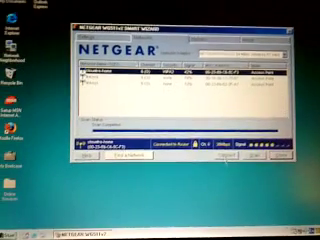
left_click(100, 37)
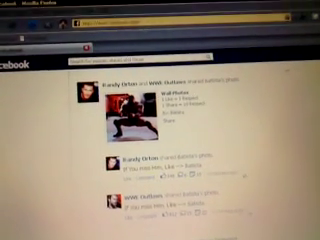
scroll(250, 100, "up", 10)
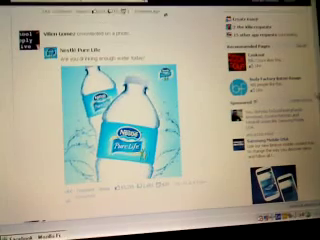
scroll(160, 130, "down", 5)
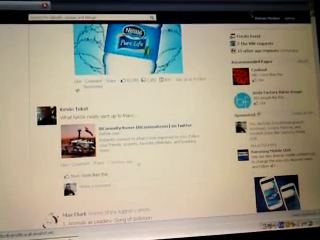